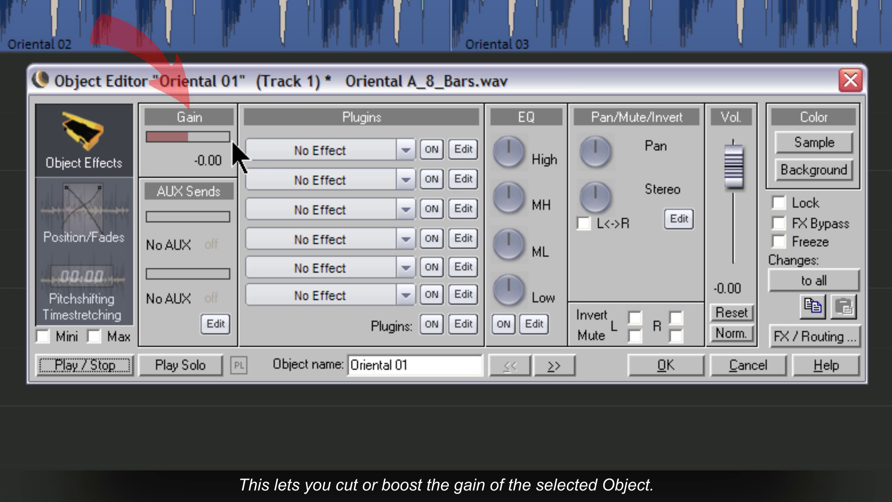
- Adjust Oriental 01's gain, enter a value numerically, then reset the gain to zero
drag(223, 142, 221, 113)
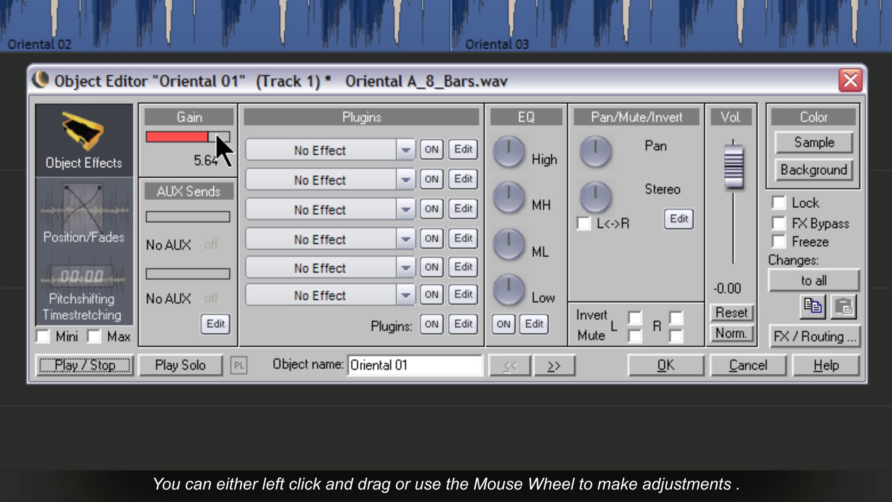
scroll(222, 143, down, 4)
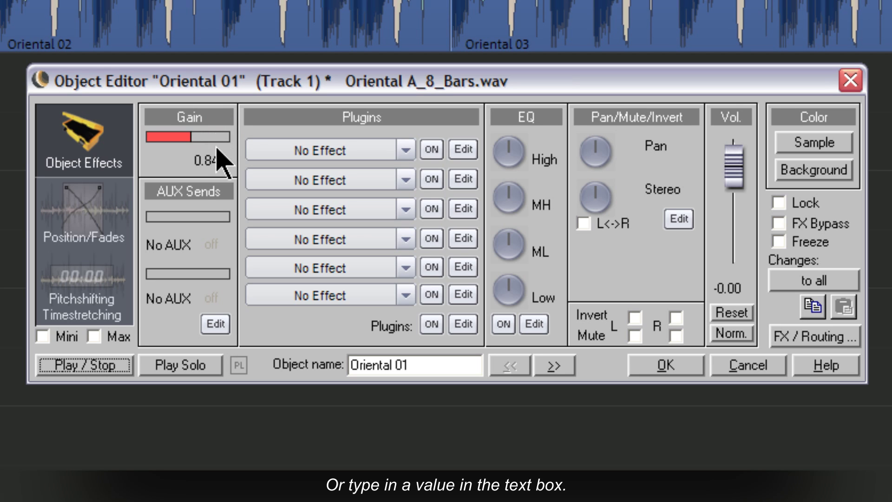
click(206, 160)
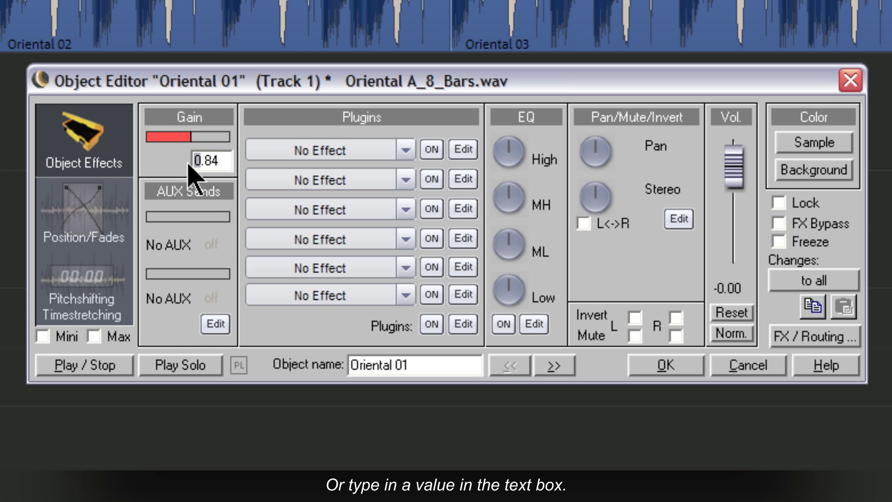
text(4)
key(Return)
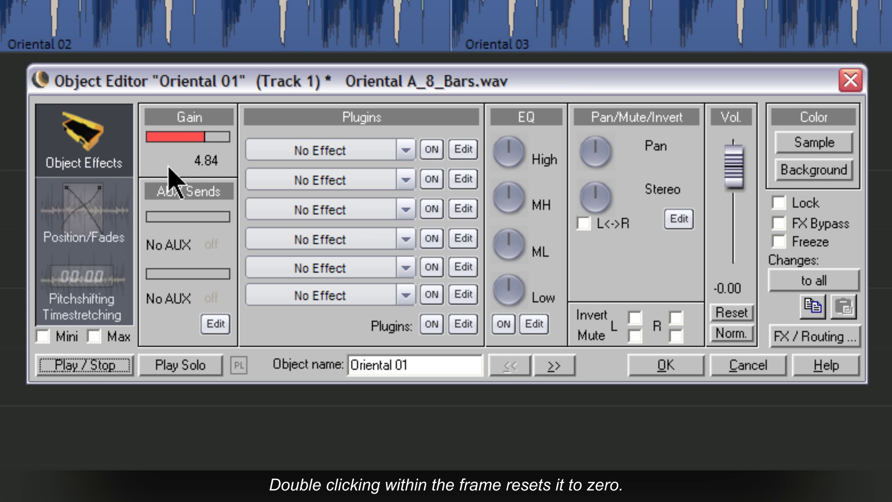
double_click(214, 135)
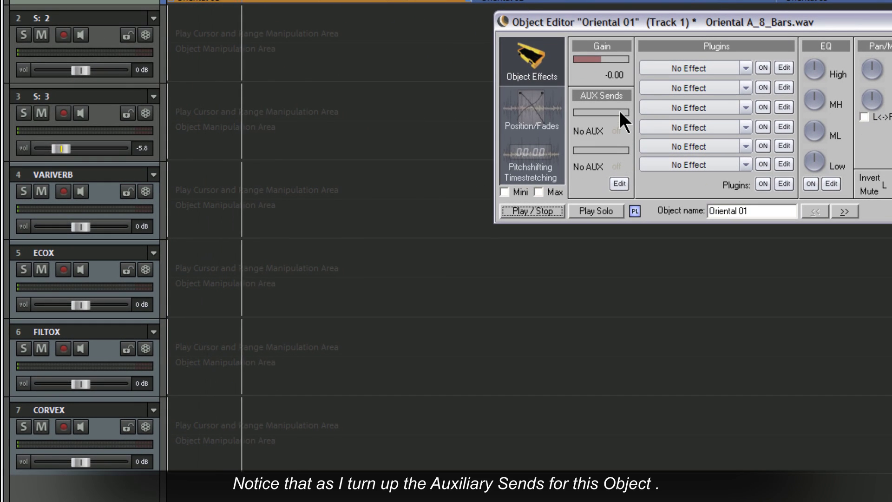
- Assign the first aux send of Oriental 01 to the VARIVERB bus
click(619, 111)
scroll(619, 111, up, 3)
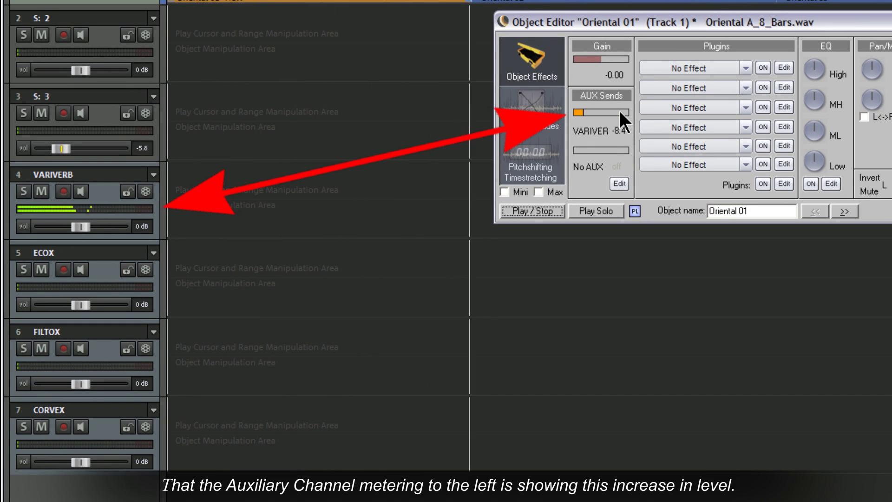
scroll(619, 110, up, 3)
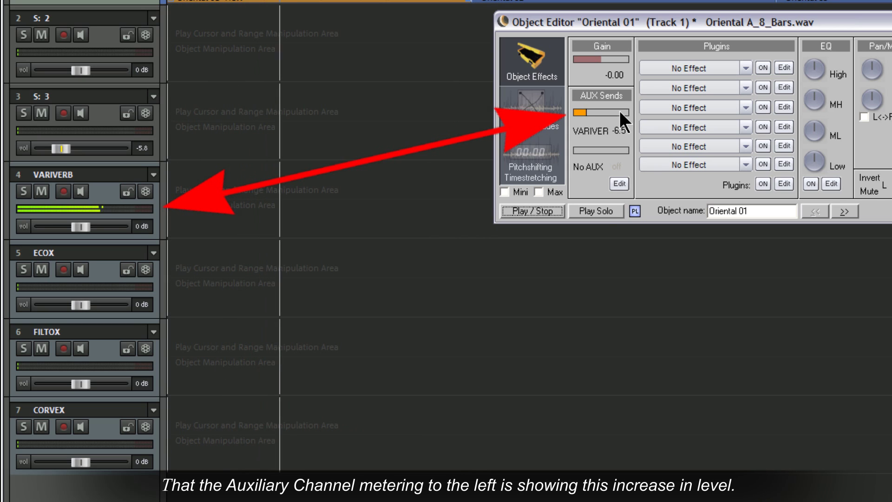
scroll(615, 147, up, 2)
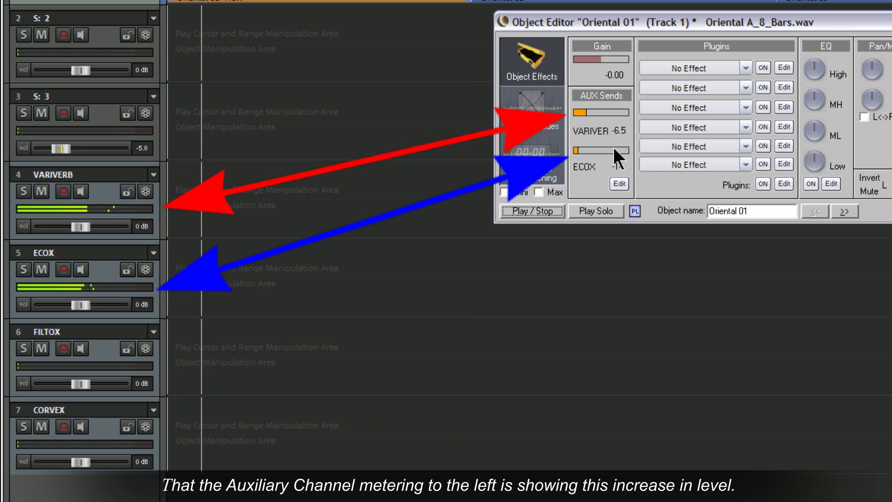
scroll(614, 148, up, 1)
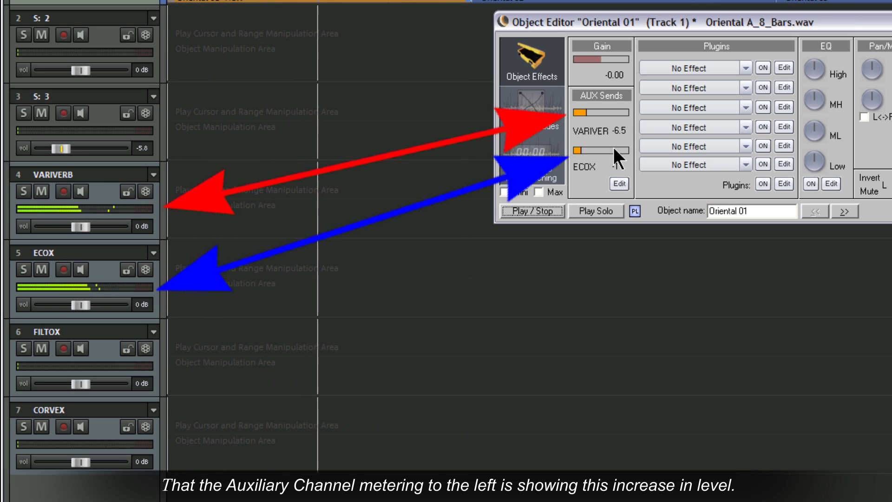
scroll(613, 147, down, 1)
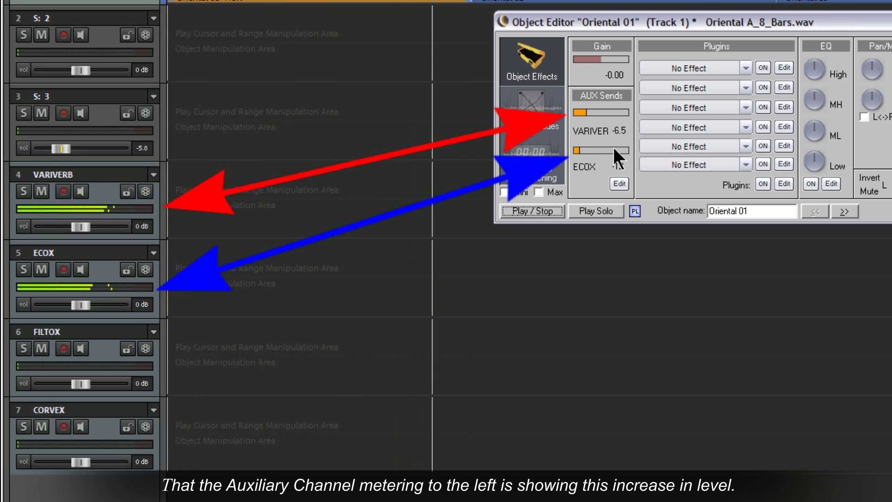
scroll(613, 147, down, 1)
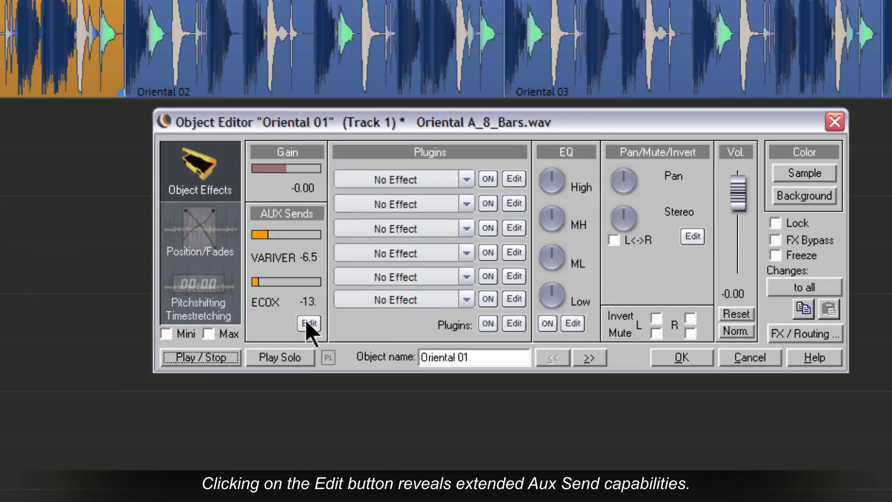
- In the extended send routing, raise FILTOX to -12.4 and CORVEX to -11.0
click(237, 373)
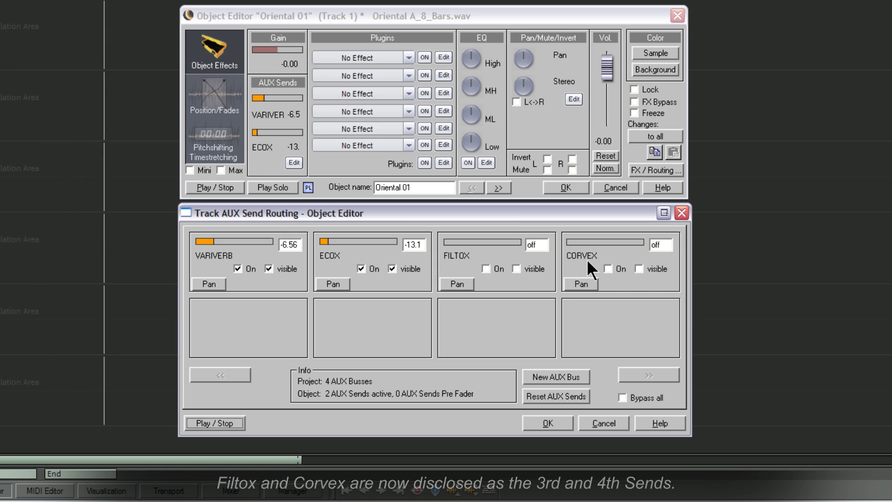
drag(490, 242, 492, 232)
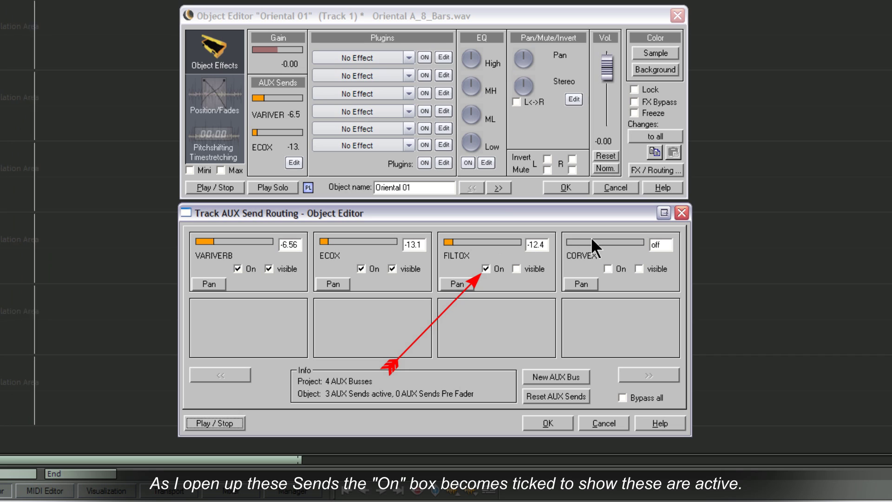
drag(593, 243, 593, 232)
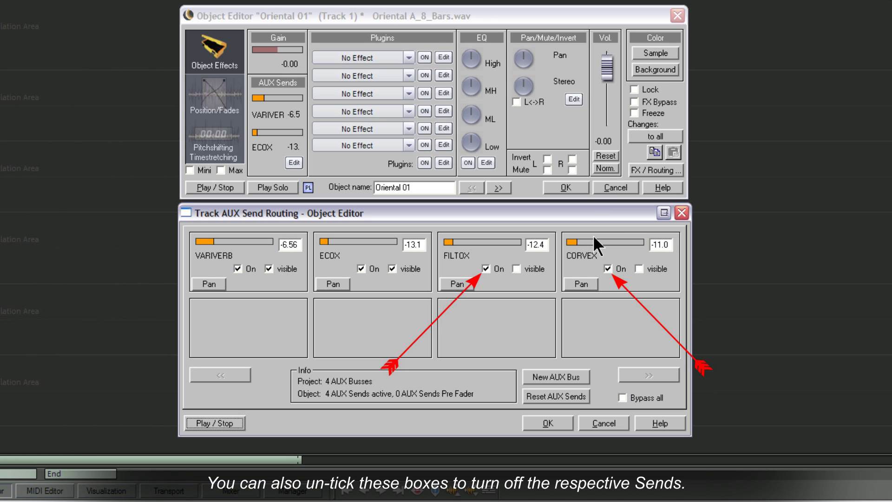
- Switch off the CORVEX, FILTOX and ECOX sends, leaving VARIVERB on
click(608, 270)
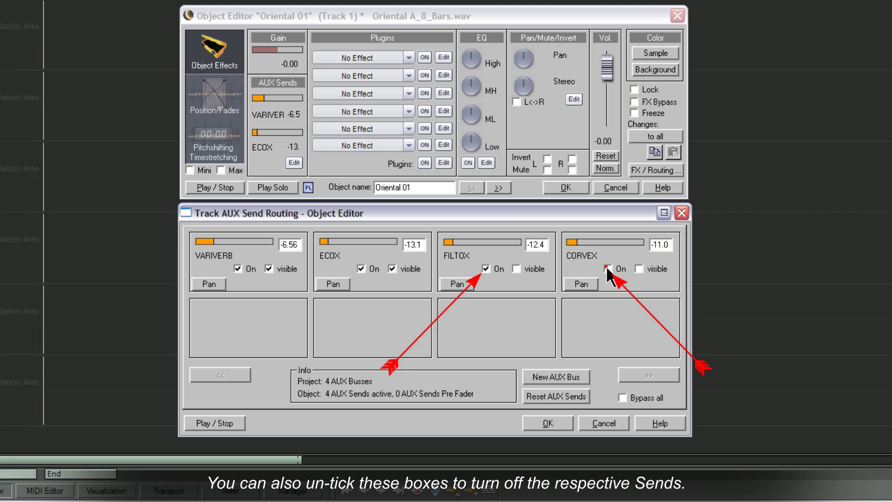
click(486, 268)
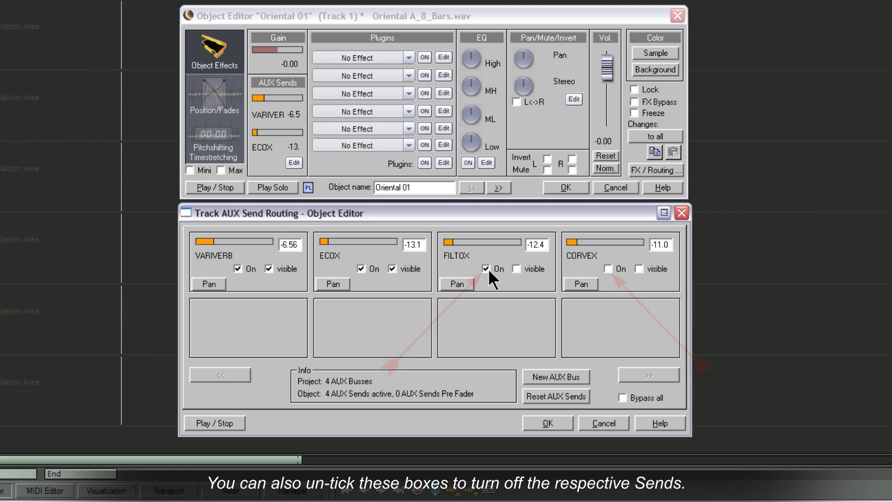
click(360, 268)
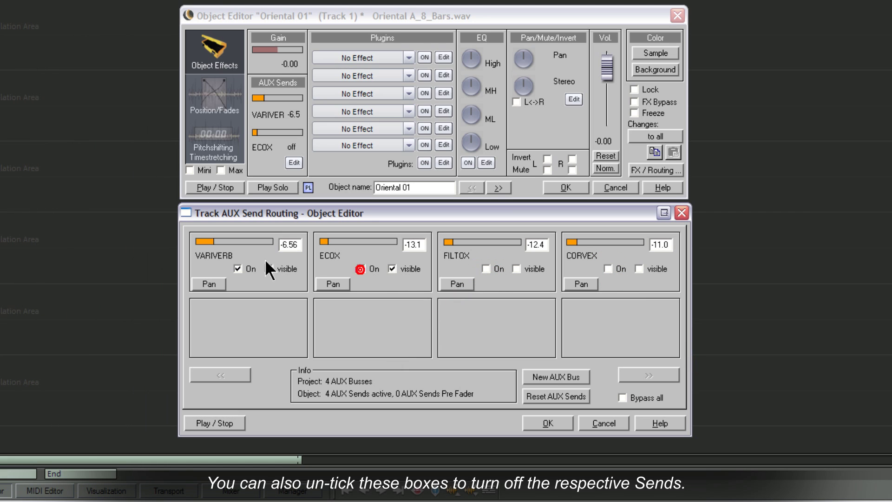
click(239, 270)
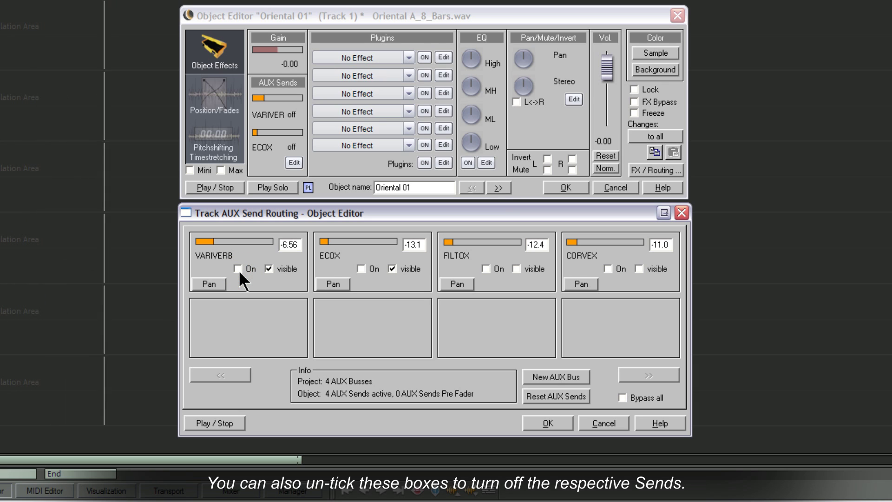
click(239, 270)
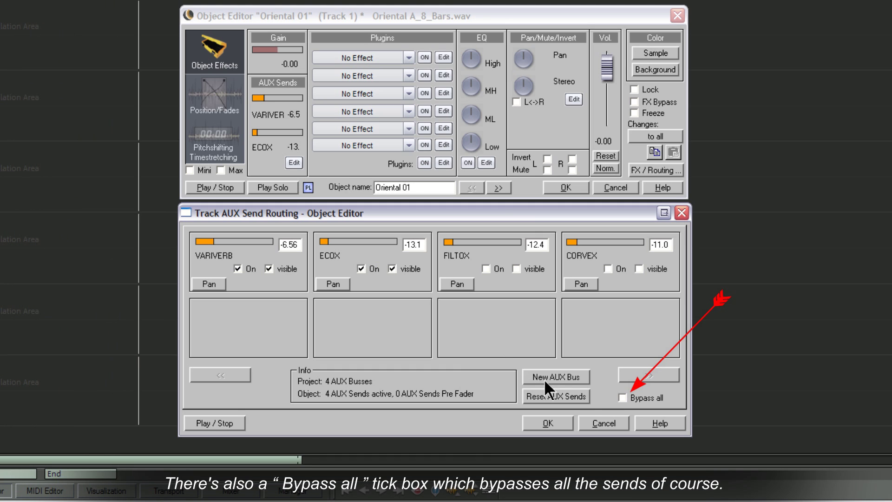
- Disable Bypass all for the aux sends and toggle object playback
click(622, 398)
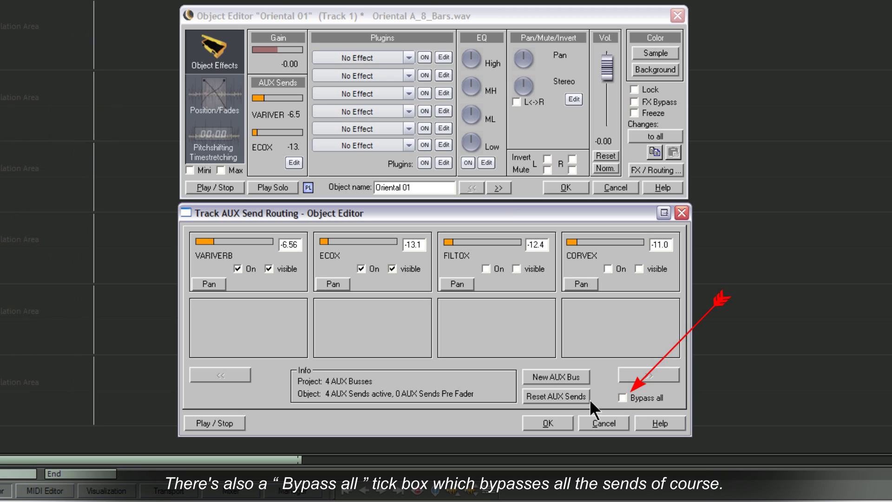
click(229, 421)
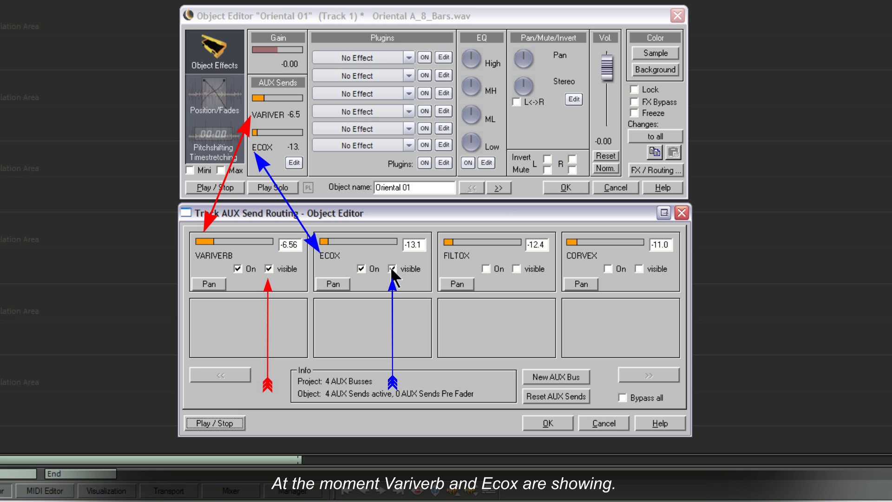
- Mark FILTOX and CORVEX as the visible sends in the Object Editor
click(516, 269)
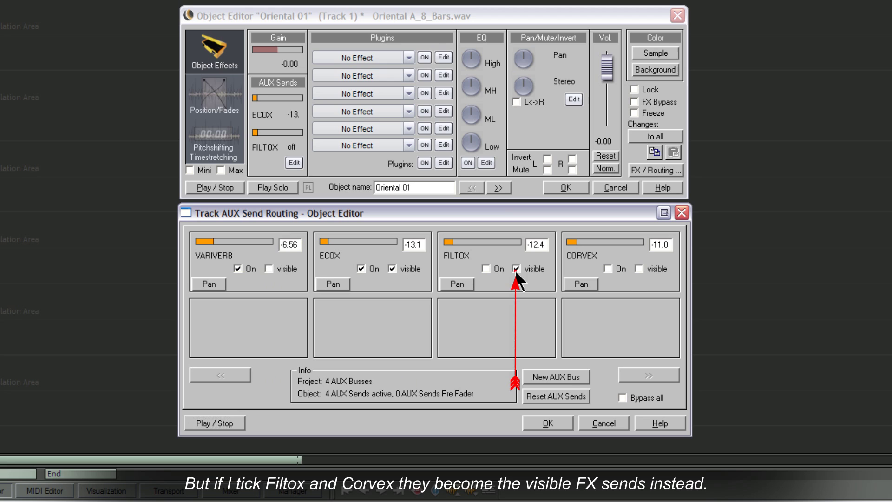
click(640, 269)
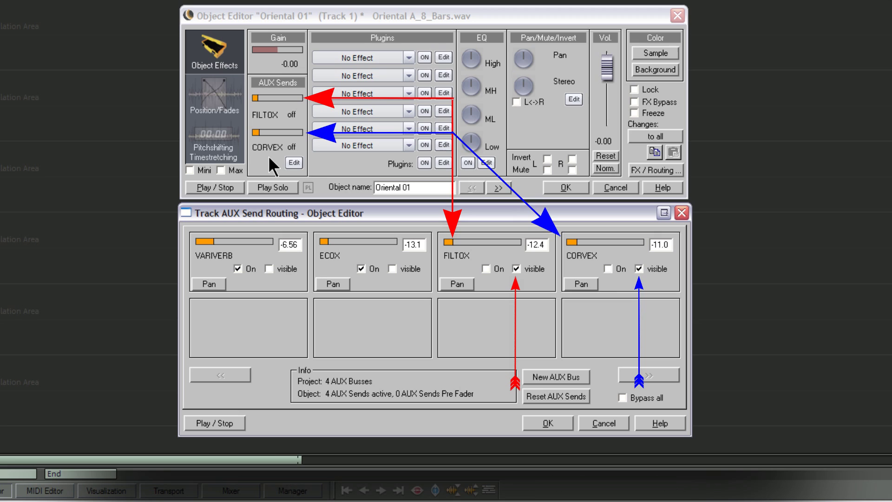
- In the ECOX send's stereo pan settings, set centre channel damping to -3 dB
click(339, 284)
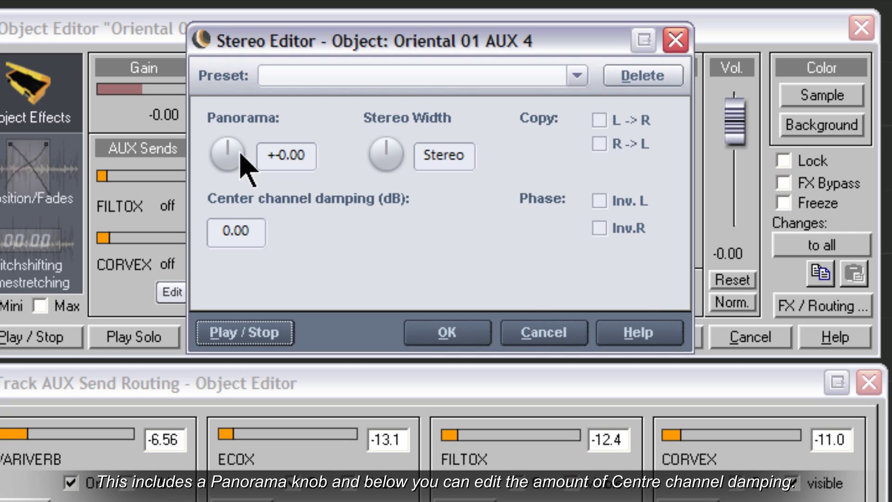
drag(232, 227, 219, 233)
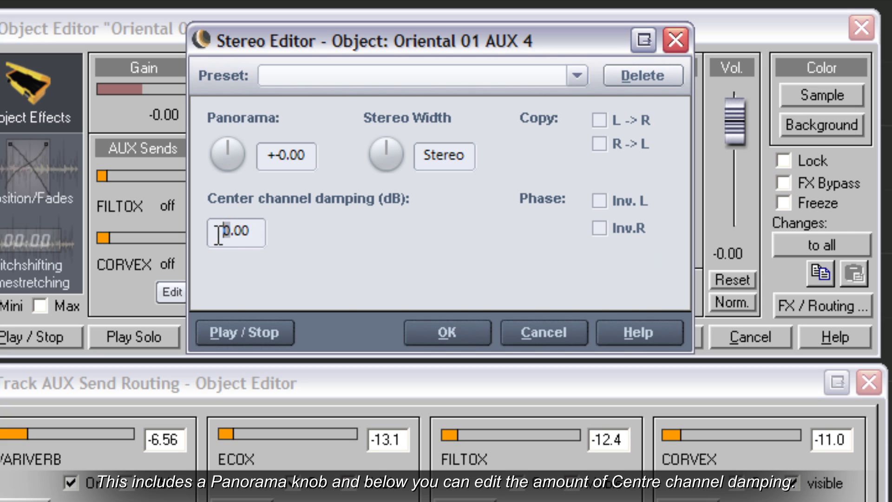
text(-00-3)
key(Tab)
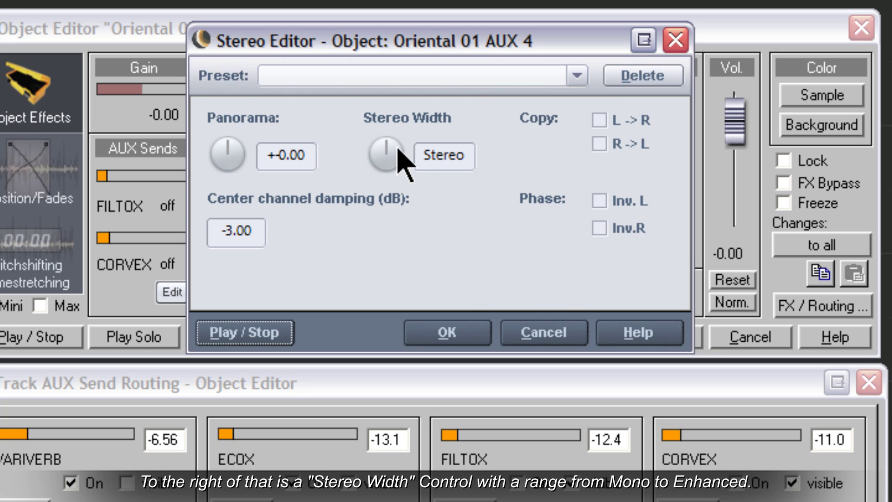
scroll(398, 150, down, 1)
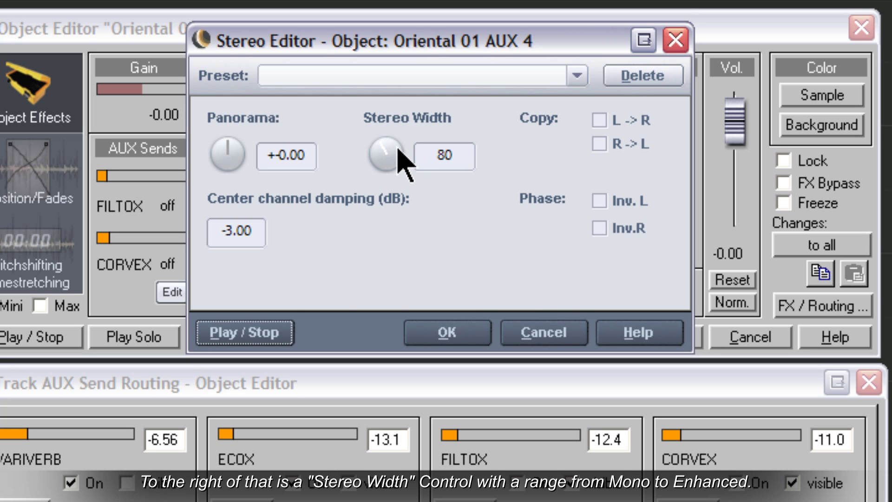
scroll(400, 150, down, 5)
scroll(400, 150, up, 3)
scroll(399, 150, up, 13)
scroll(399, 150, up, 4)
- Reset stereo width to Stereo and browse the preset list without choosing one
click(390, 155)
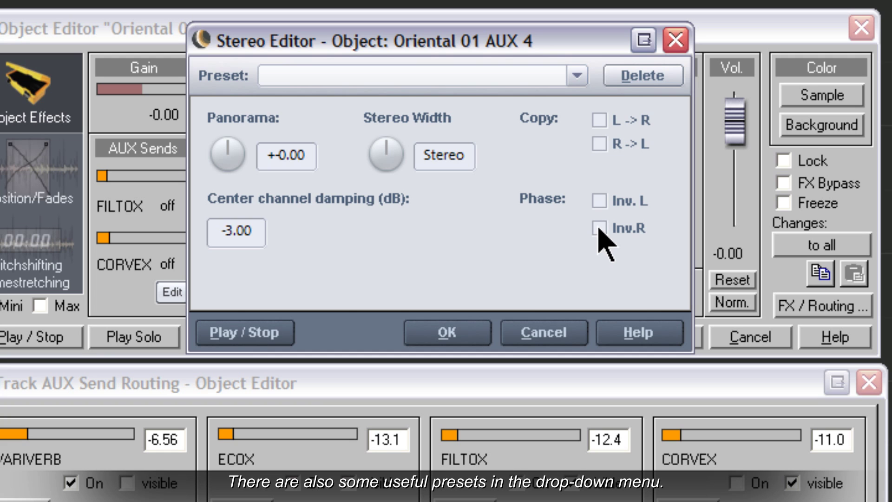
click(578, 76)
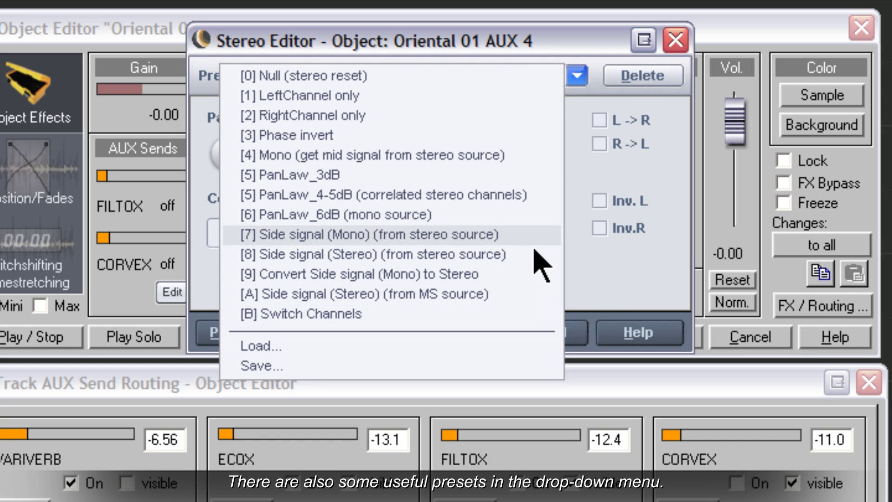
click(530, 43)
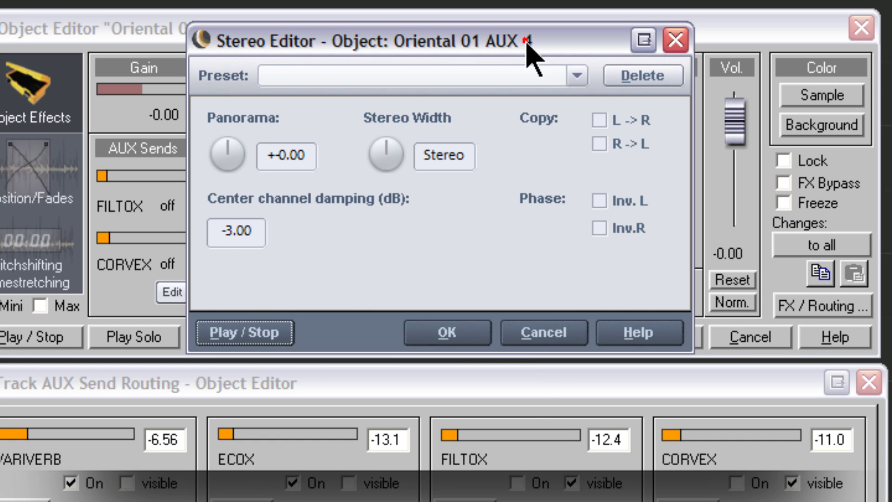
- Confirm the pan settings and add AUX busses until the project has 20
click(474, 326)
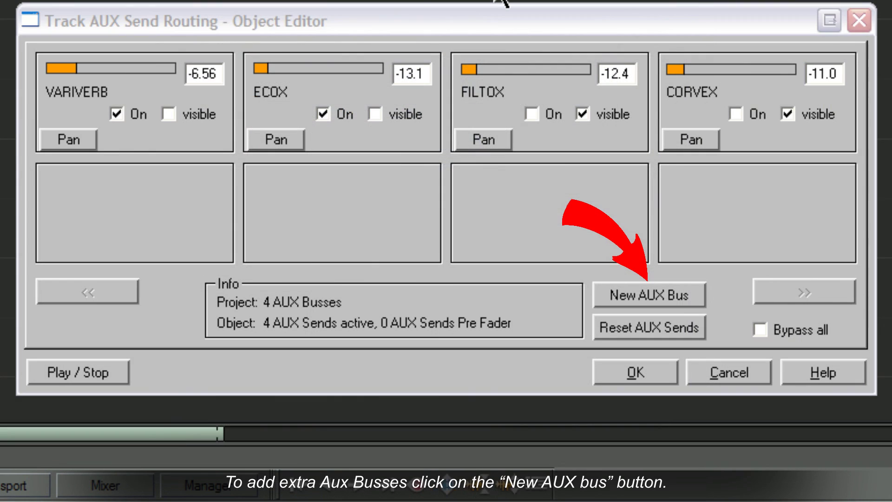
click(607, 297)
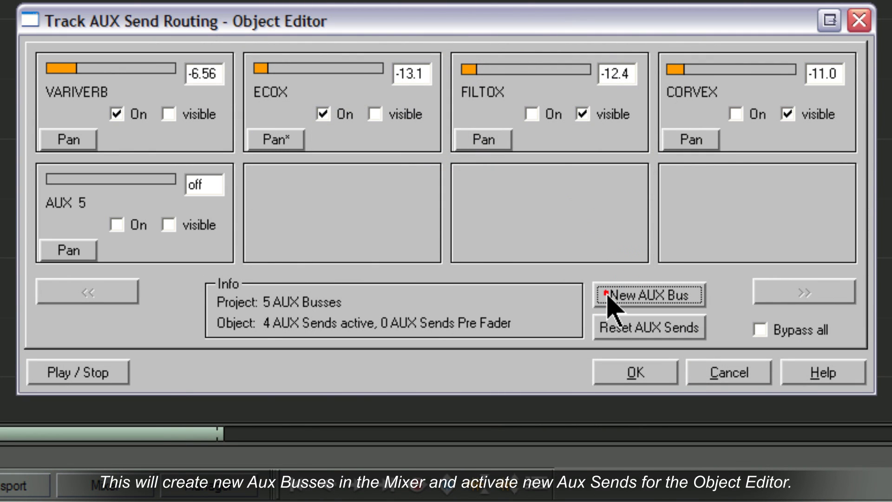
click(608, 298)
click(608, 297)
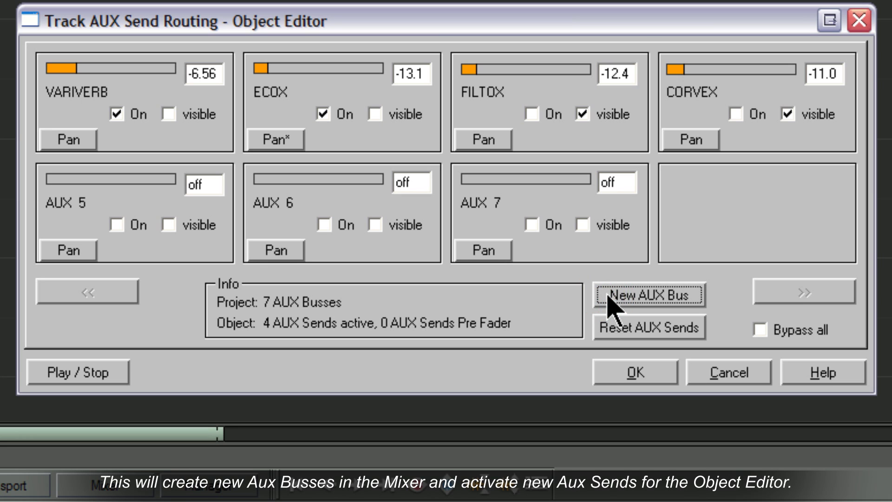
click(608, 297)
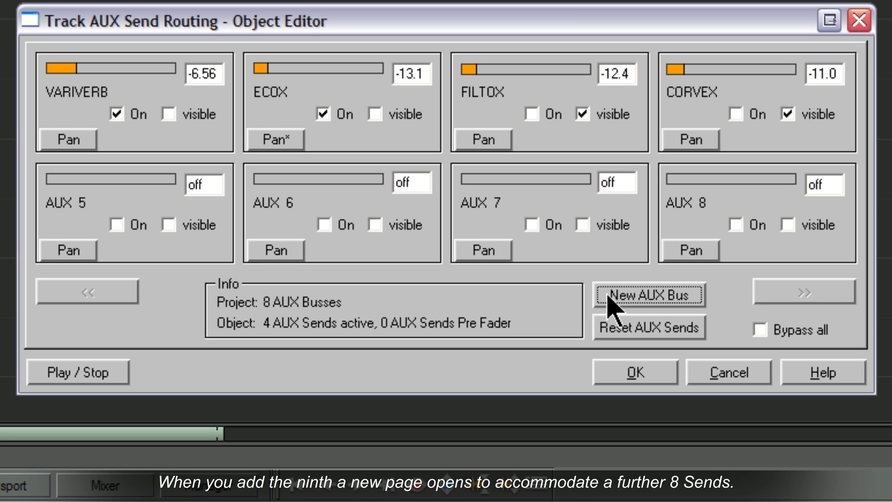
click(608, 299)
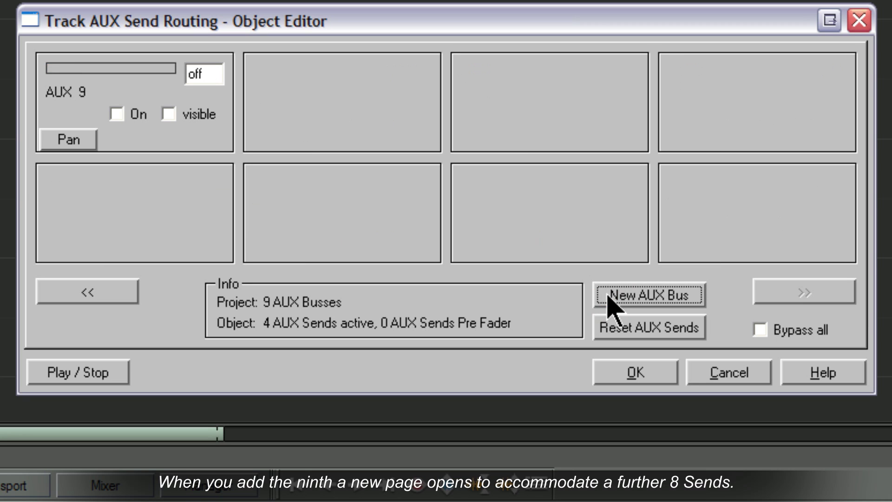
click(608, 298)
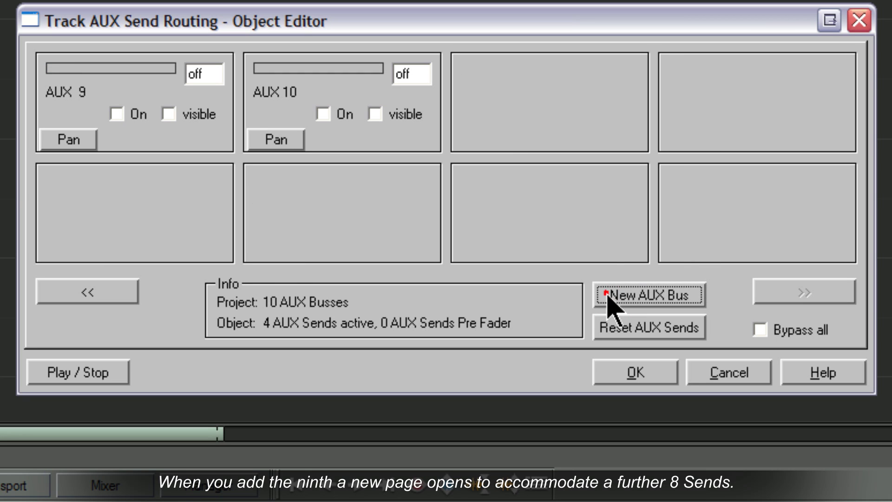
click(607, 299)
click(608, 298)
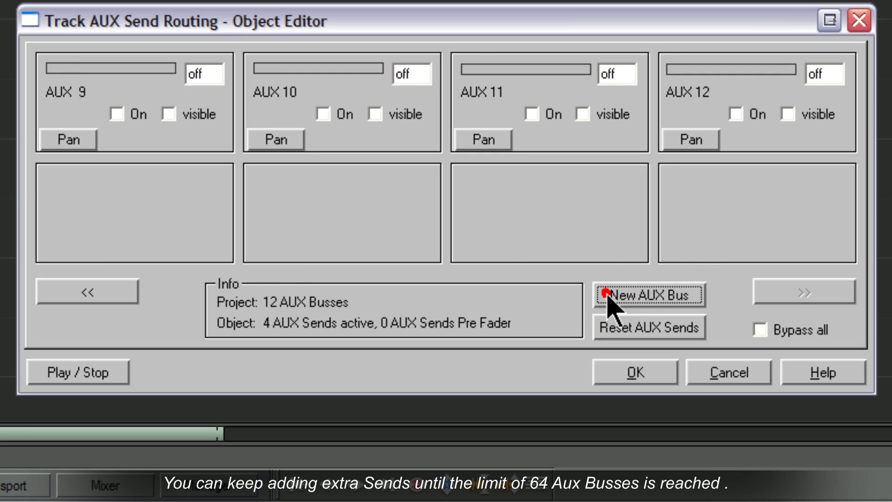
click(608, 298)
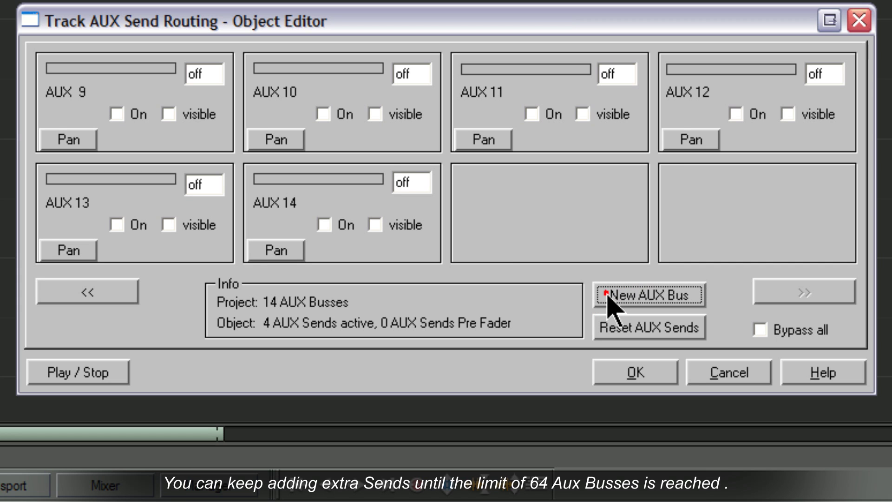
click(607, 298)
click(607, 298)
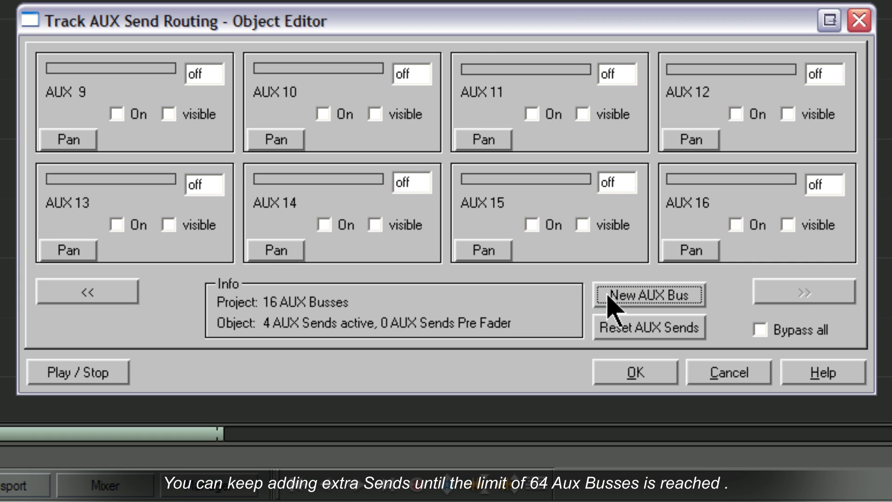
click(608, 298)
click(608, 298)
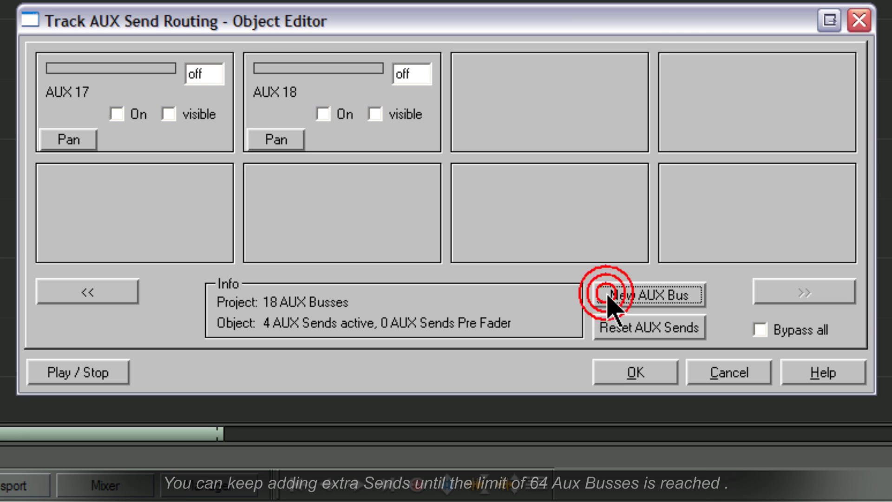
click(608, 298)
click(608, 299)
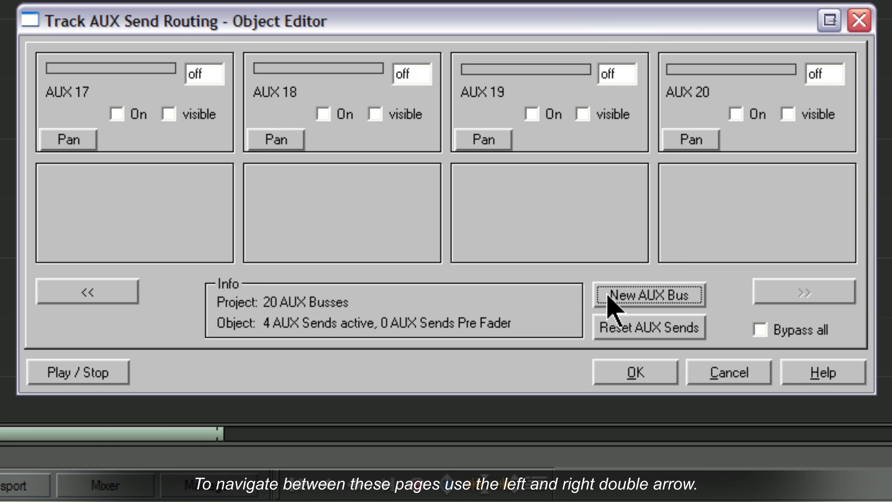
- Page back to the first sends page, then forward to AUX 9–16
click(118, 294)
click(120, 295)
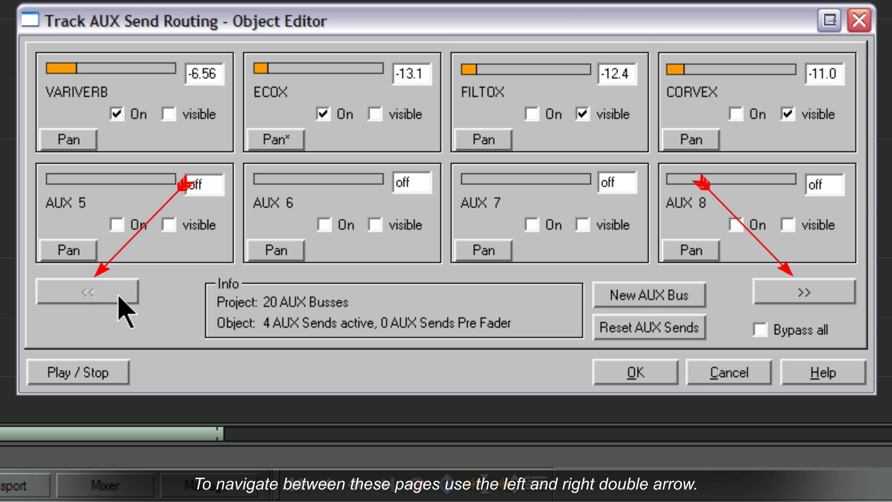
click(783, 286)
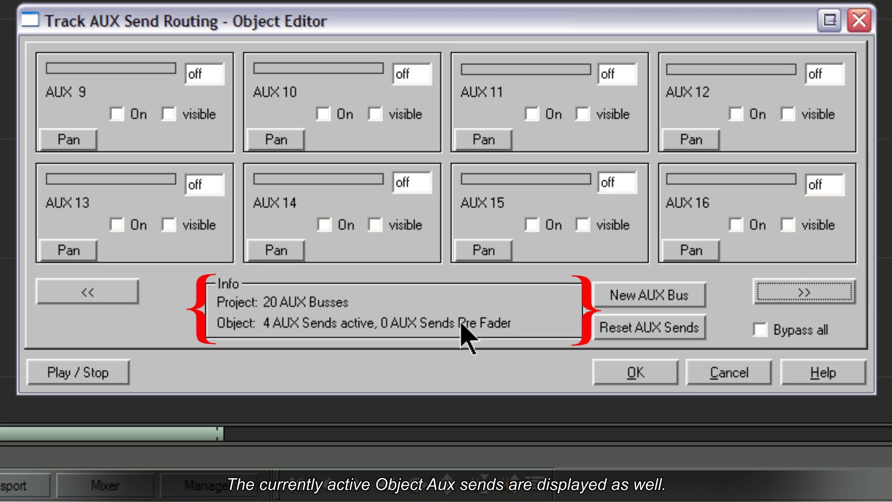
- Confirm the Track AUX Send Routing for Oriental 01 and close it
click(645, 371)
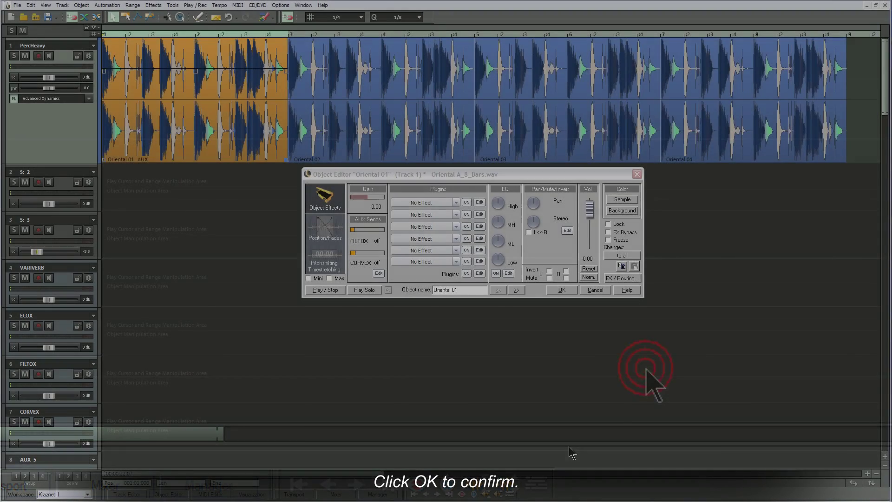